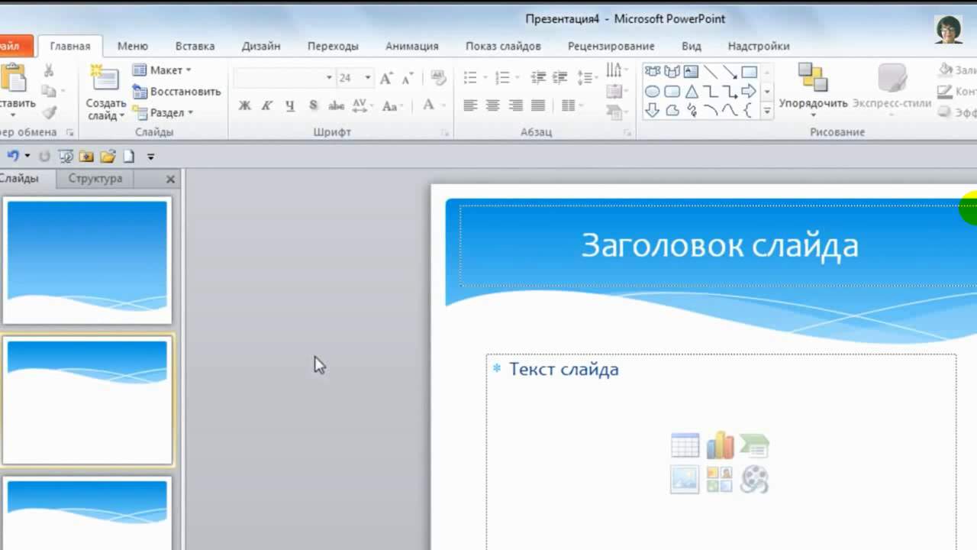
# - Add a slide with the blank layout, review slides 1, 2 and 4, then return to blank slide 3
pyautogui.click(123, 113)
pyautogui.click(127, 390)
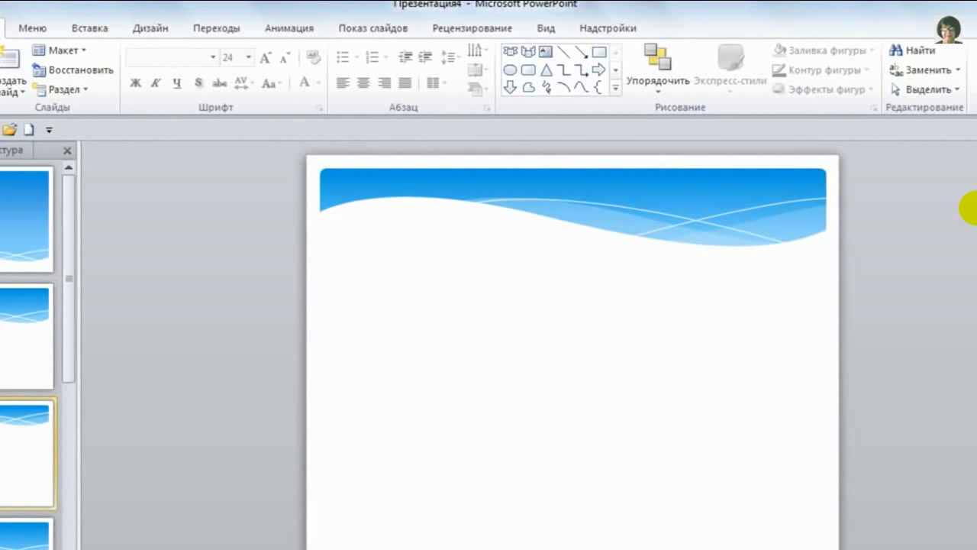
pyautogui.press('Up')
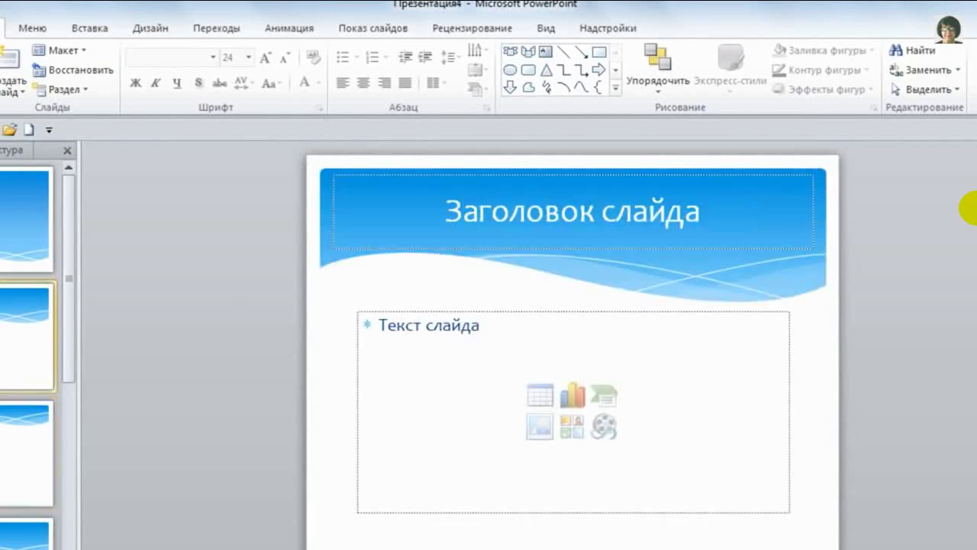
pyautogui.click(26, 219)
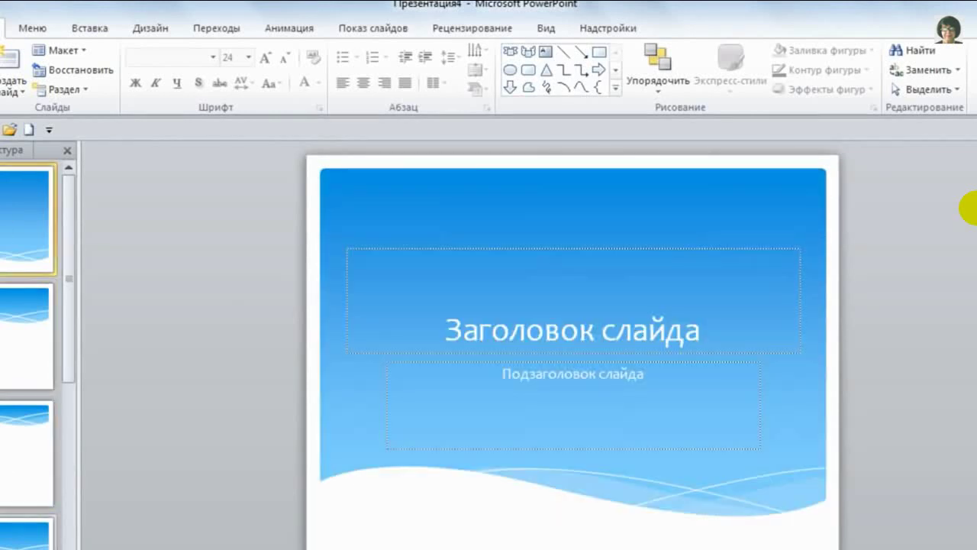
pyautogui.click(27, 534)
pyautogui.press('Up')
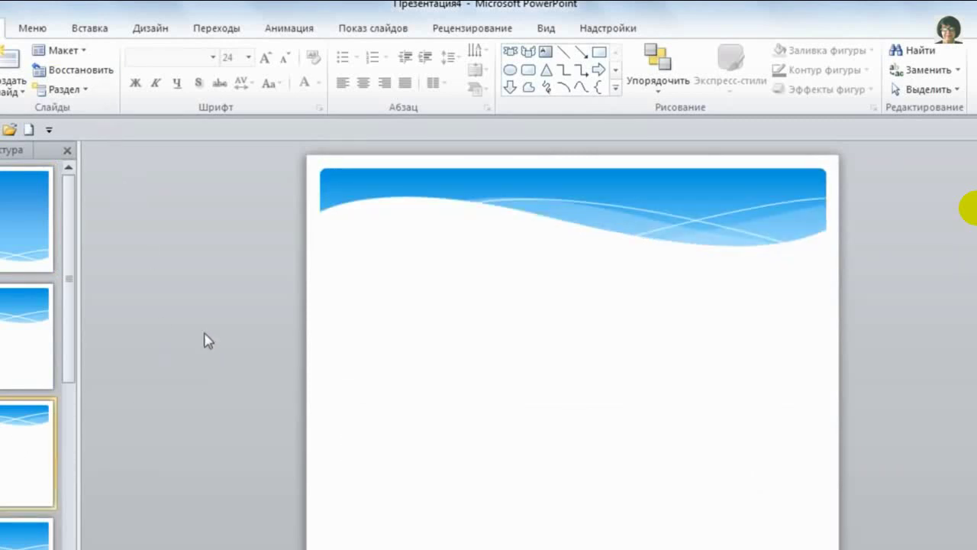
pyautogui.click(91, 29)
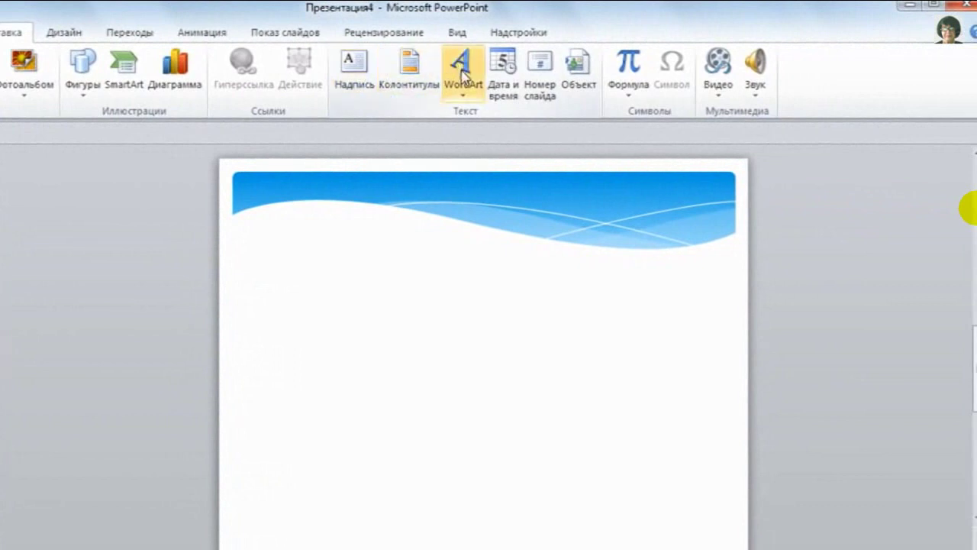
# - Place a text box below the wave reading 'Надпись'
pyautogui.click(365, 67)
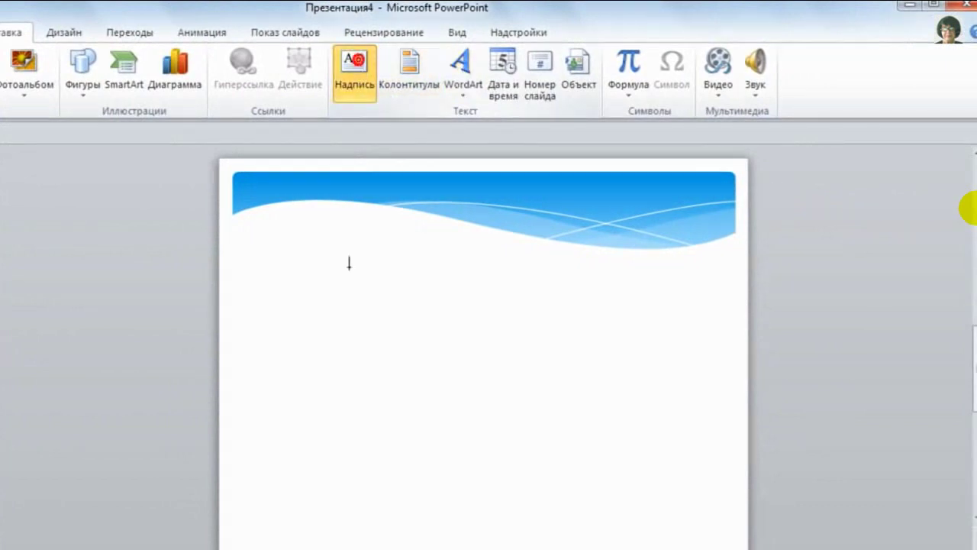
pyautogui.click(305, 291)
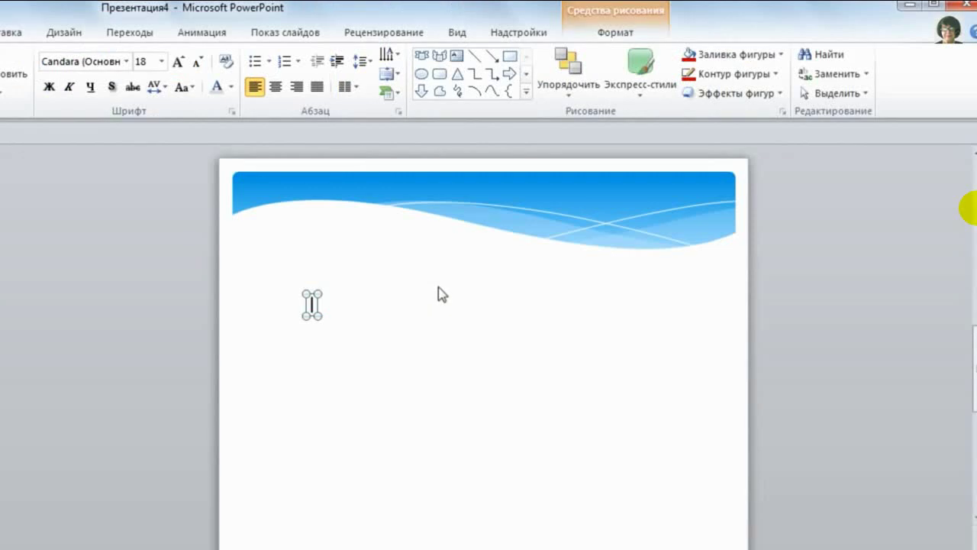
pyautogui.write('Над')
pyautogui.write('пись')
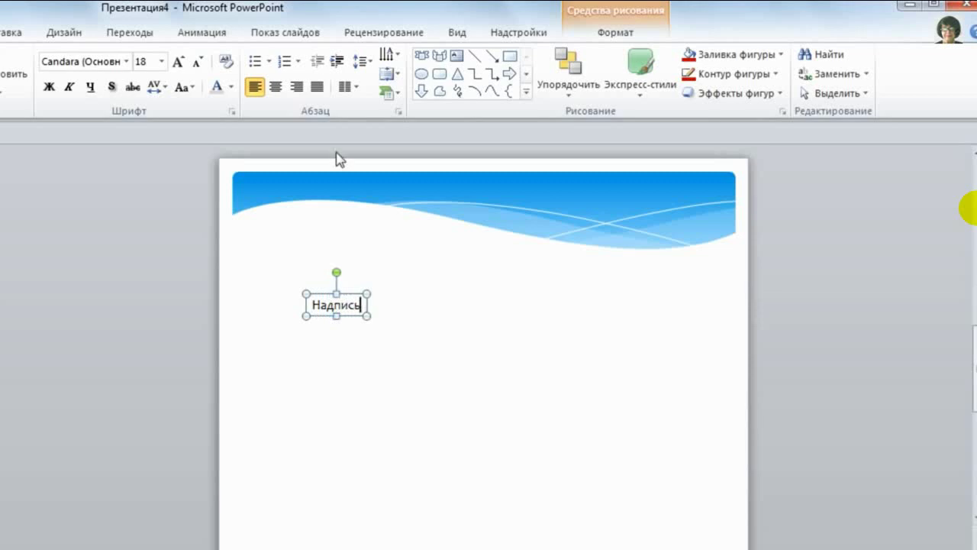
pyautogui.click(15, 34)
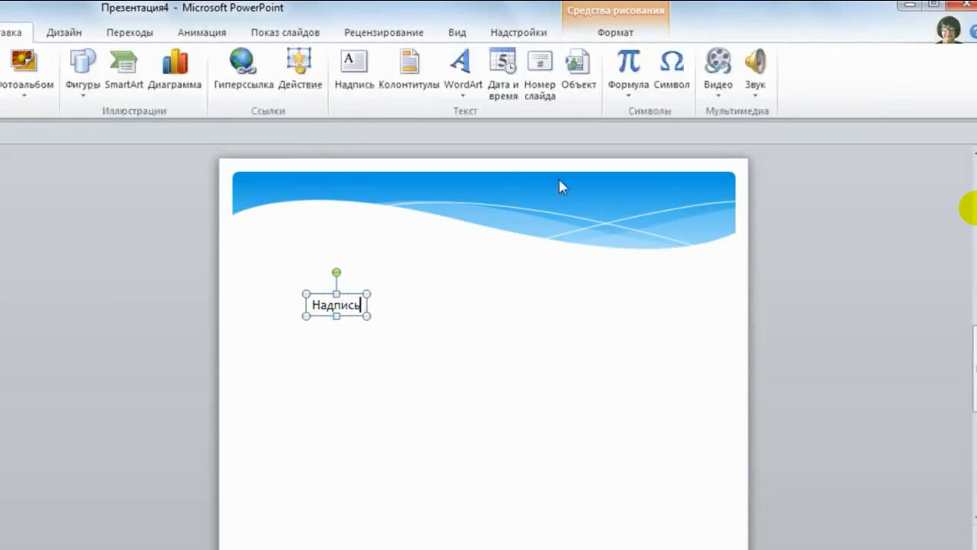
pyautogui.click(465, 95)
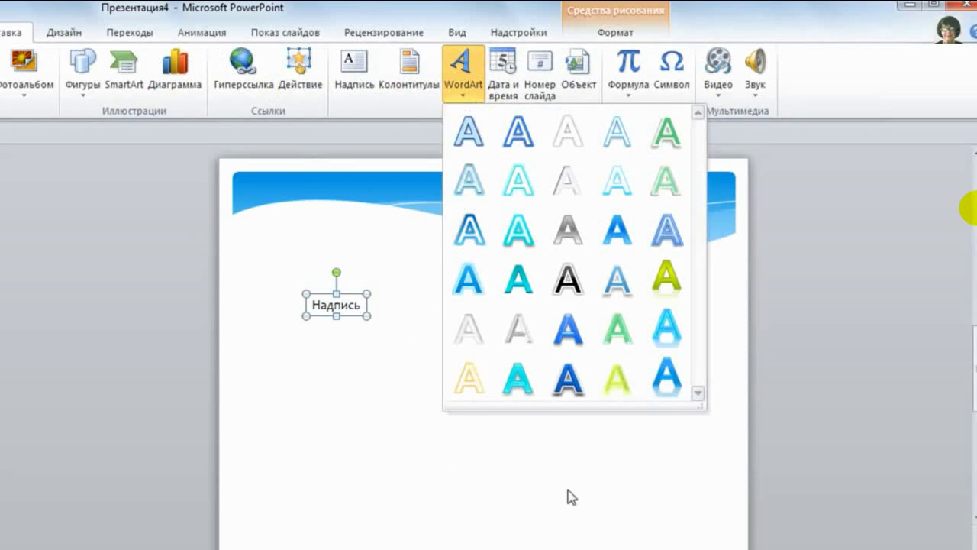
pyautogui.click(569, 382)
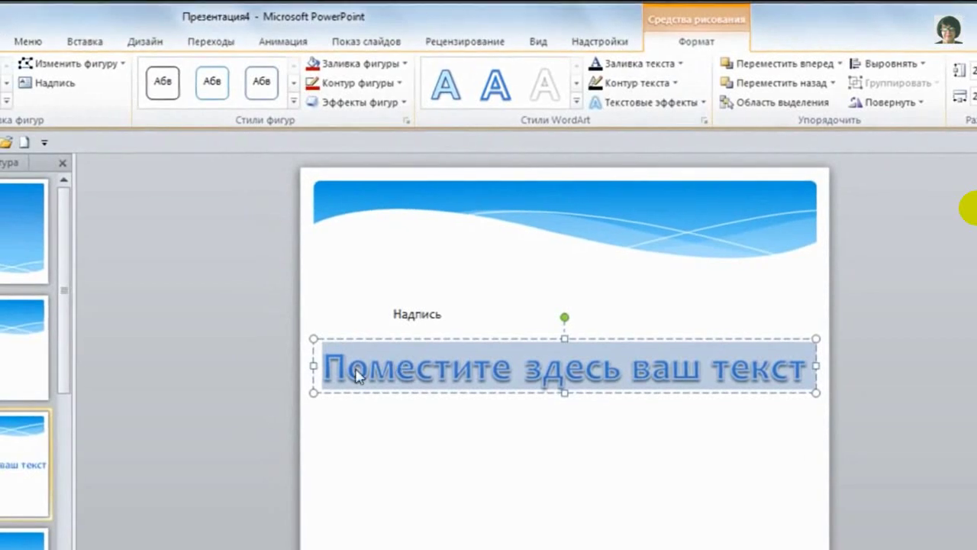
pyautogui.click(527, 339)
pyautogui.press('Delete')
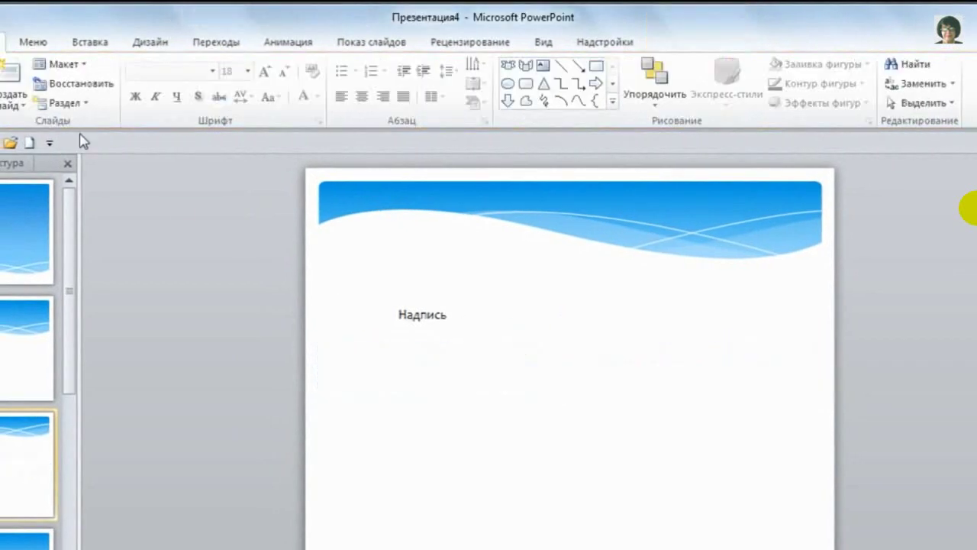
pyautogui.click(85, 43)
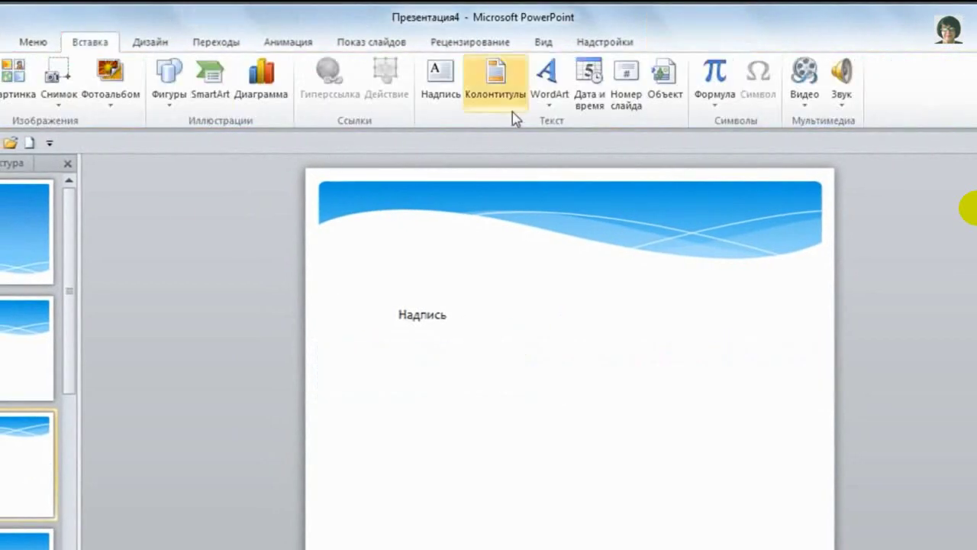
# - Insert a blue-style WordArt reading 'Надпись' and select its text
pyautogui.click(553, 110)
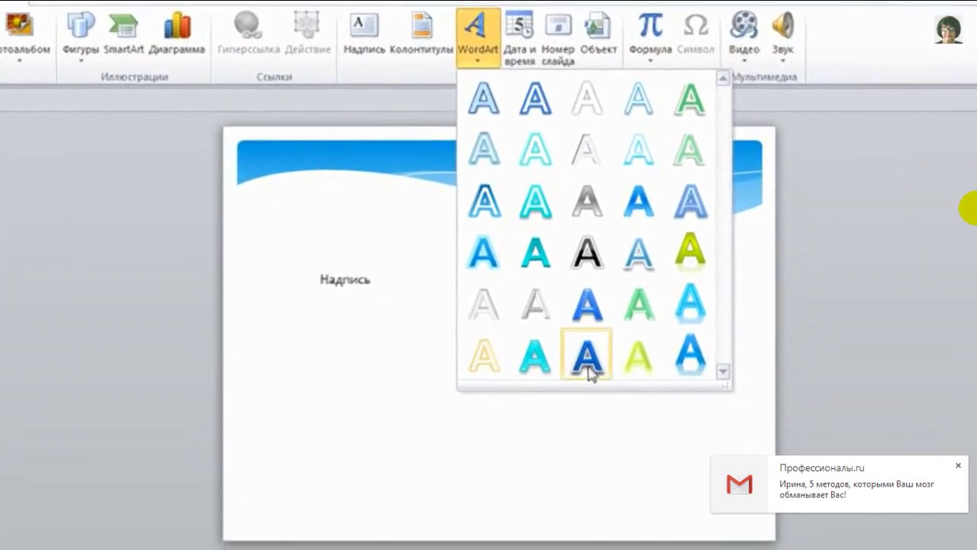
pyautogui.click(588, 366)
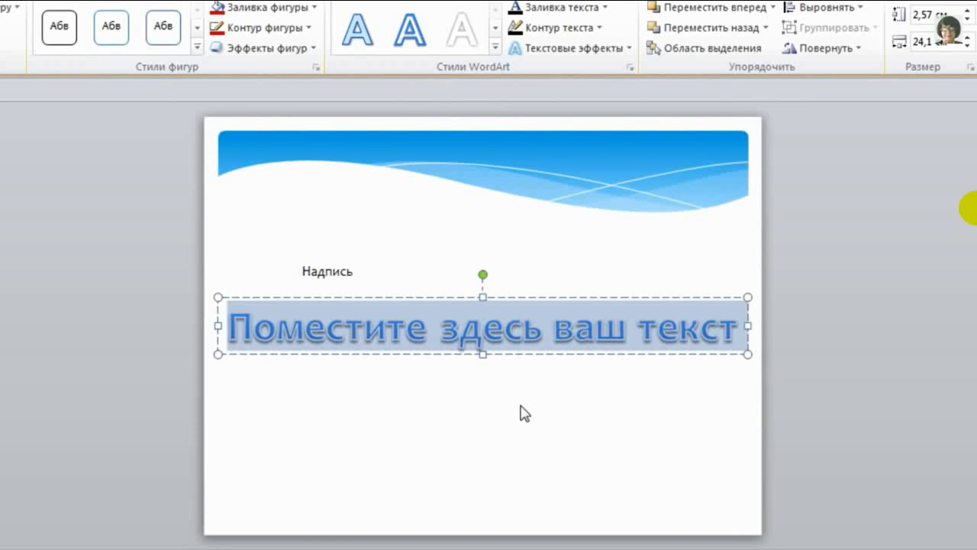
pyautogui.write('Надпись')
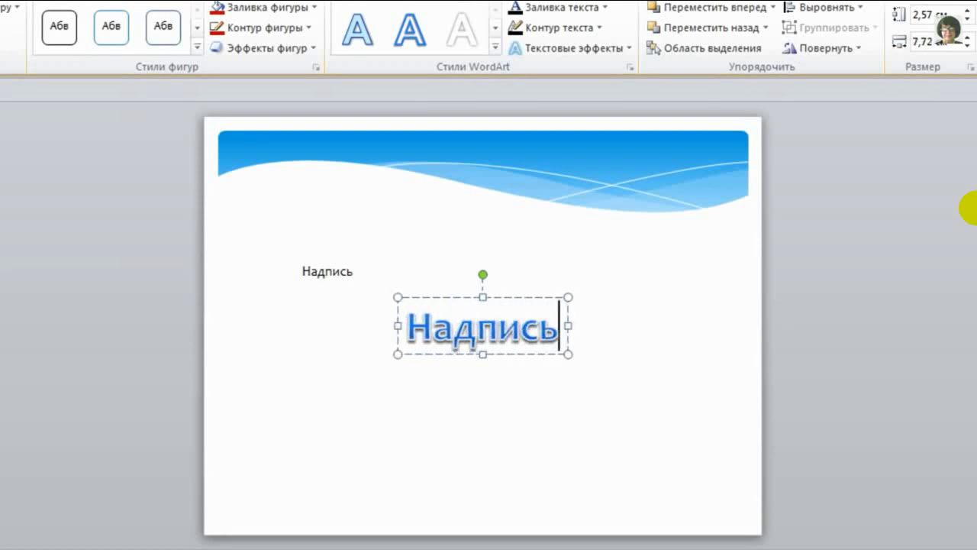
pyautogui.moveTo(454, 326)
pyautogui.mouseDown()
pyautogui.moveTo(409, 327)
pyautogui.moveTo(565, 329)
pyautogui.mouseUp()
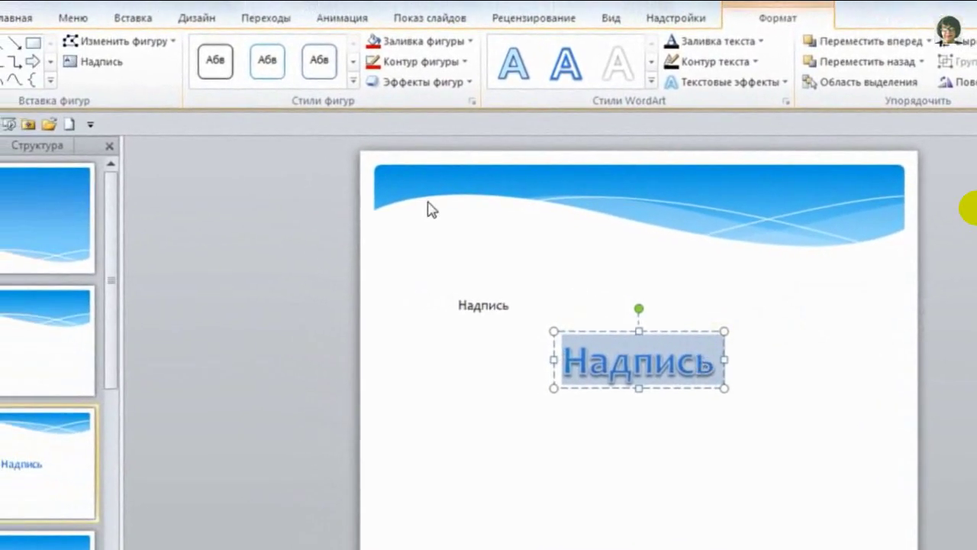
# - Format the WordArt text in the Impact font at size 88
pyautogui.click(55, 29)
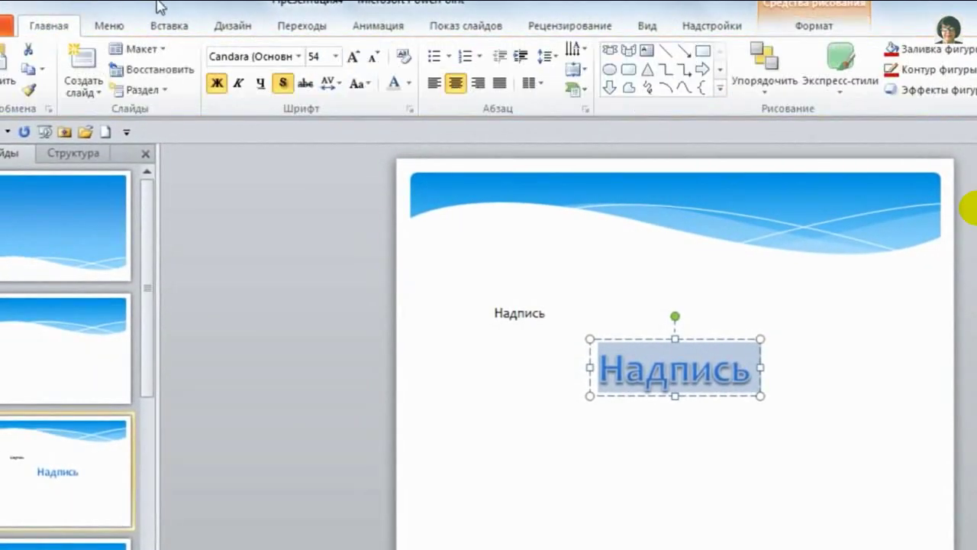
pyautogui.click(335, 58)
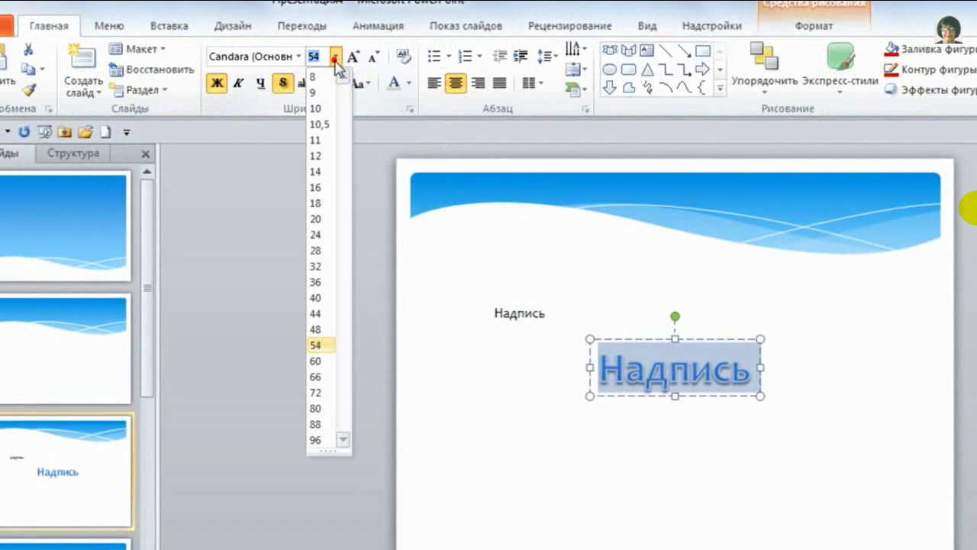
pyautogui.click(326, 423)
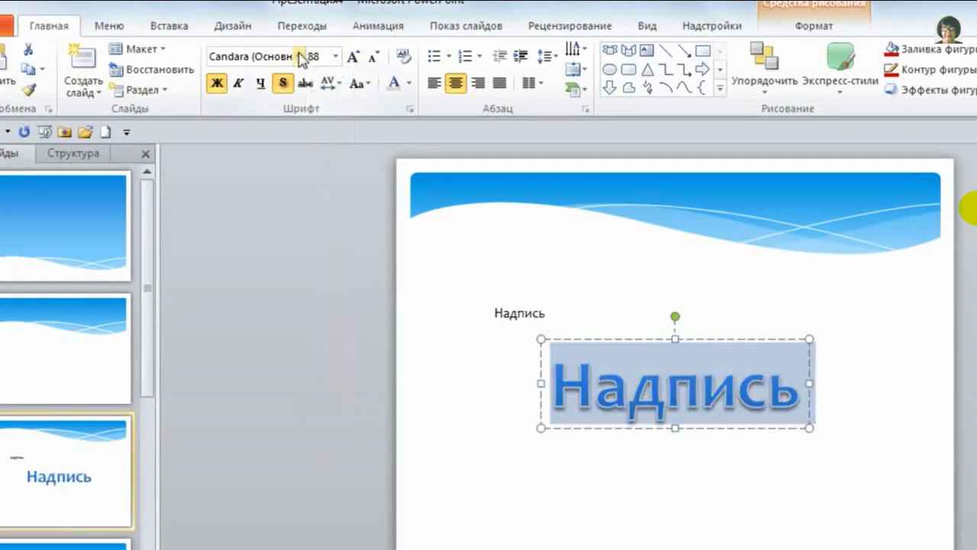
pyautogui.click(299, 57)
pyautogui.scroll(-2, 316, 258)
pyautogui.scroll(-5, 326, 249)
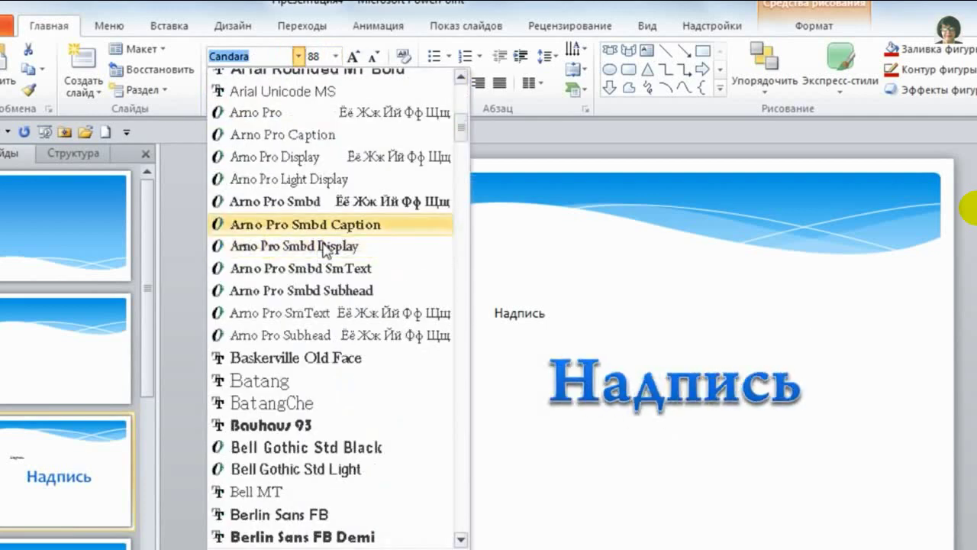
pyautogui.scroll(-12, 324, 248)
pyautogui.scroll(-10, 324, 248)
pyautogui.scroll(-6, 324, 248)
pyautogui.scroll(-5, 321, 248)
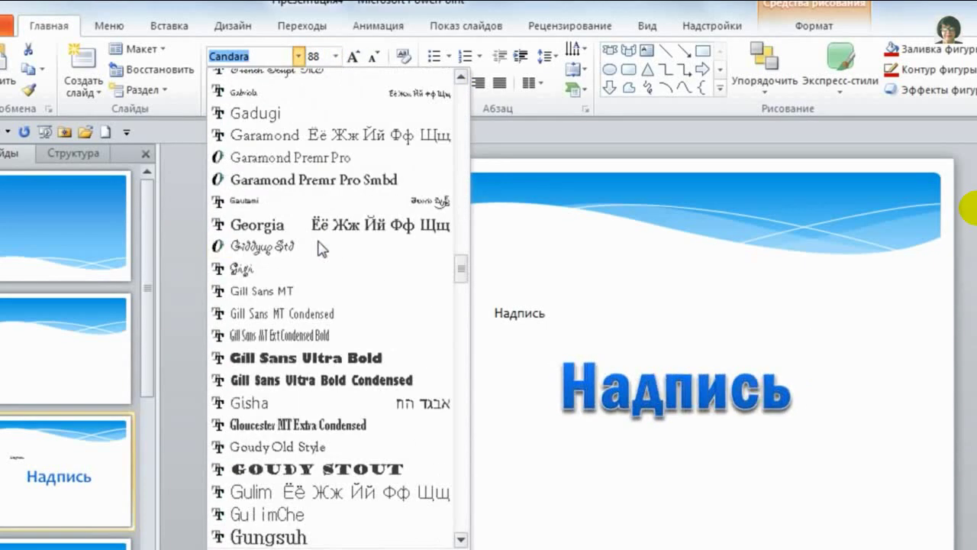
pyautogui.scroll(-7, 323, 248)
pyautogui.click(291, 291)
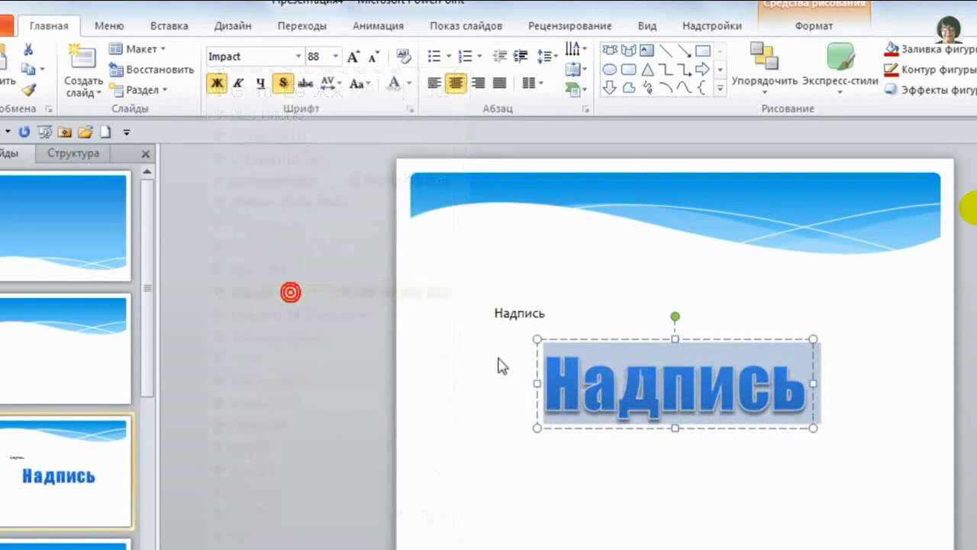
pyautogui.click(901, 518)
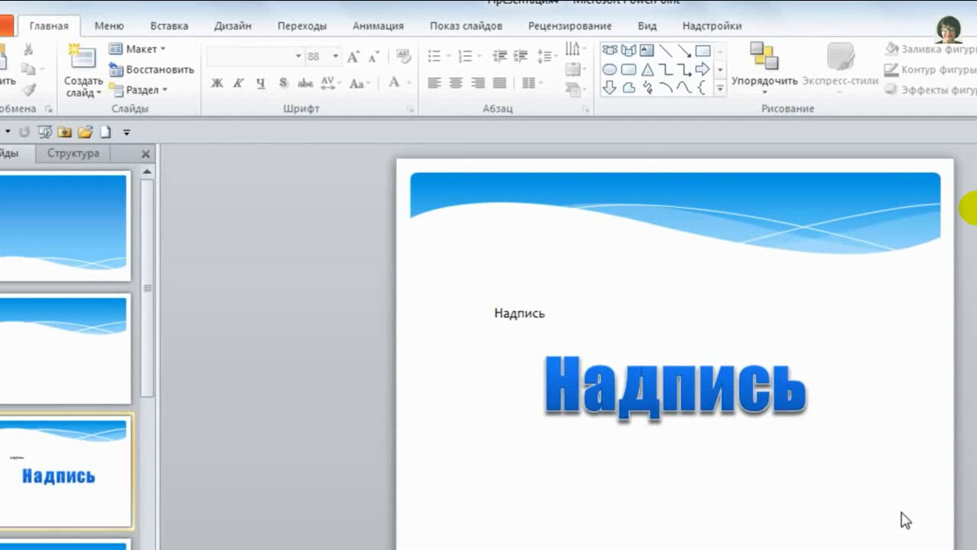
# - Delete the small plain 'Надпись' text box from slide 3
pyautogui.click(502, 305)
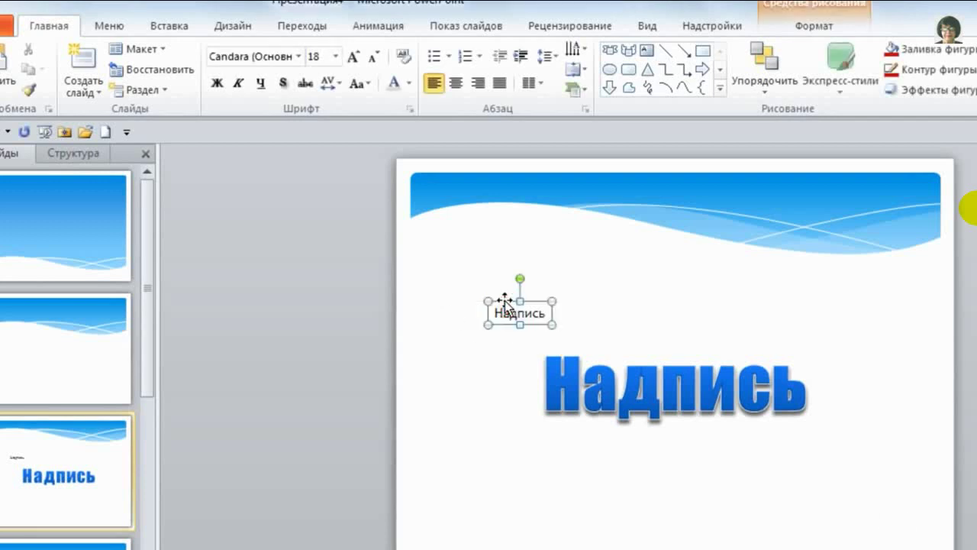
pyautogui.press('Delete')
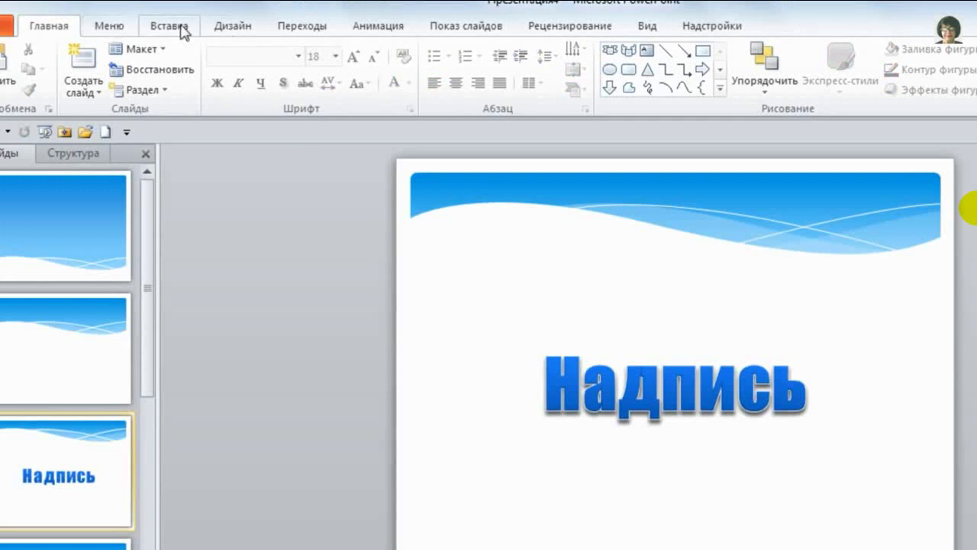
pyautogui.click(180, 27)
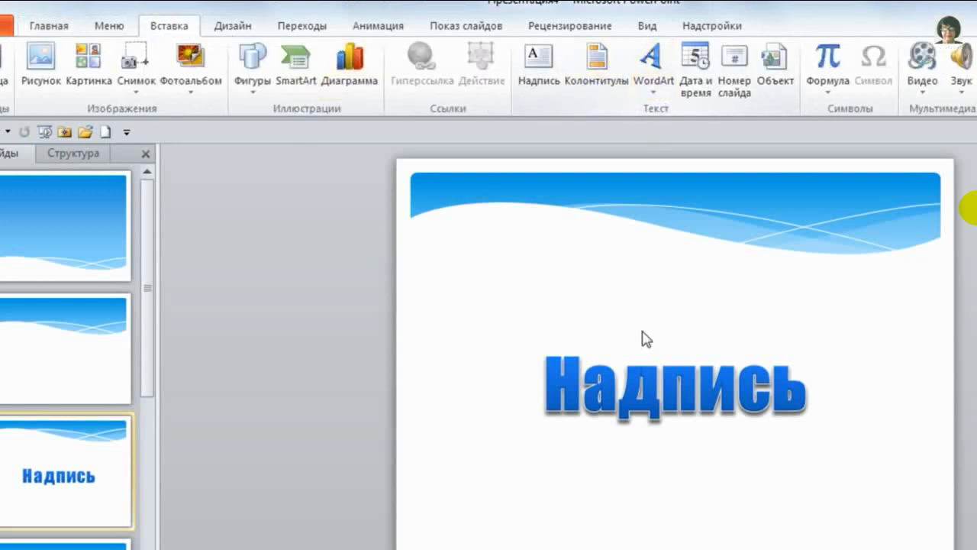
# - Select the WordArt text and insert a black-style WordArt 'Надпись' from it
pyautogui.click(643, 361)
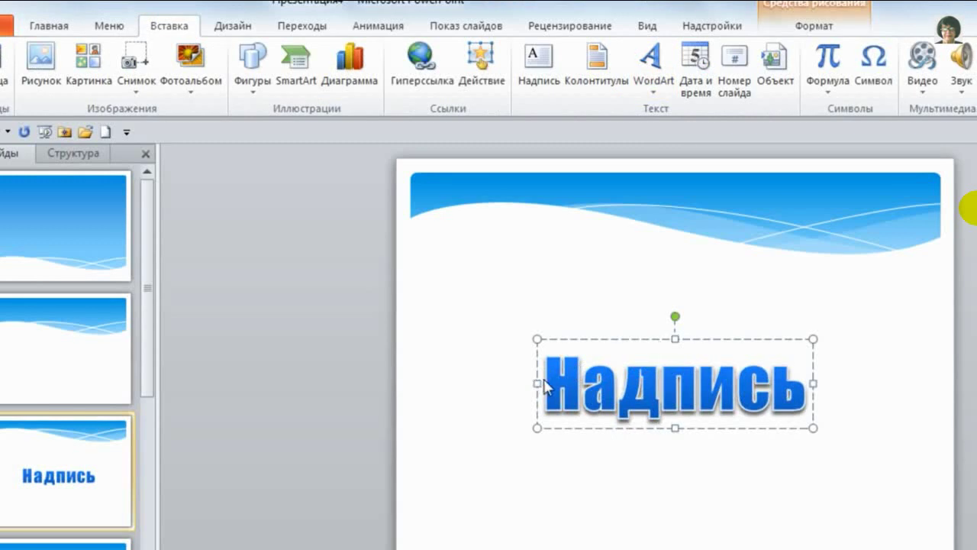
pyautogui.moveTo(549, 379); pyautogui.dragTo(793, 369)
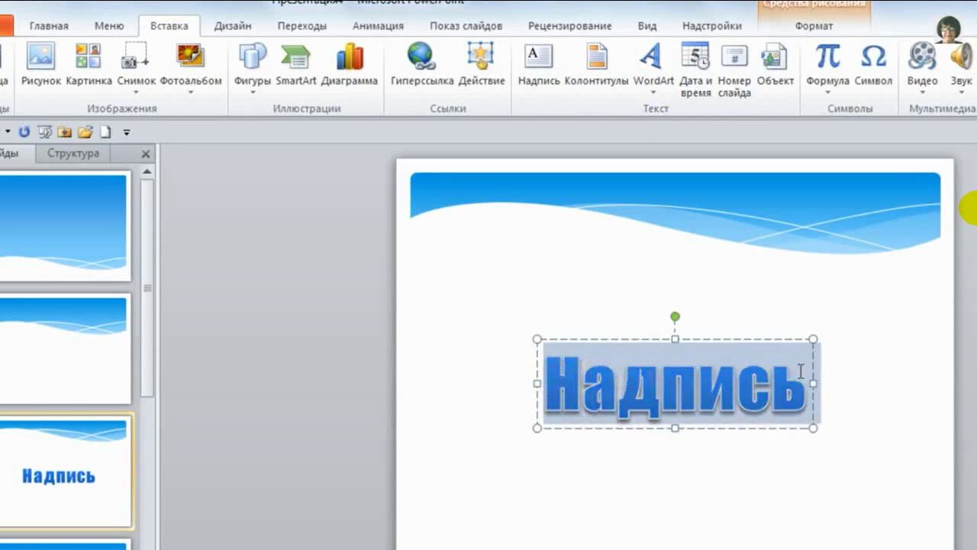
pyautogui.click(655, 90)
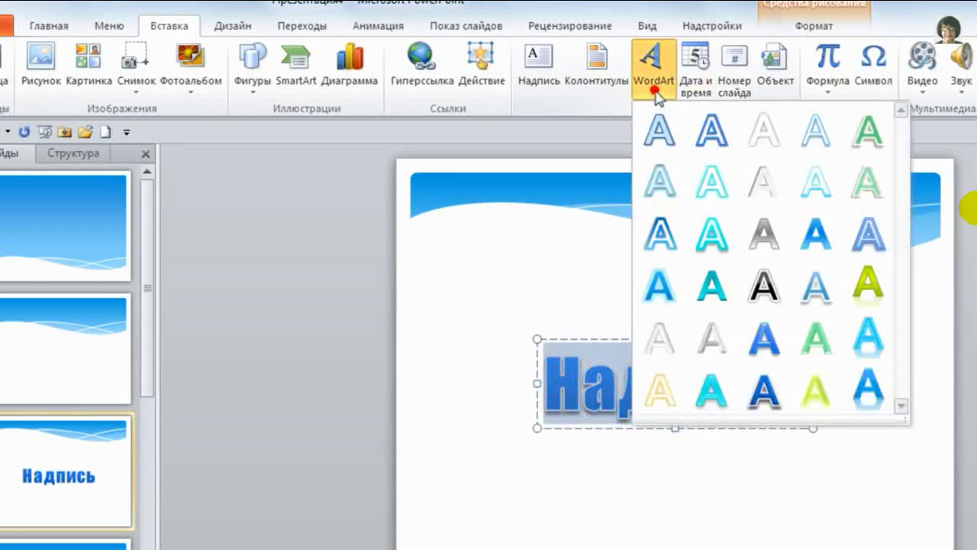
pyautogui.click(764, 288)
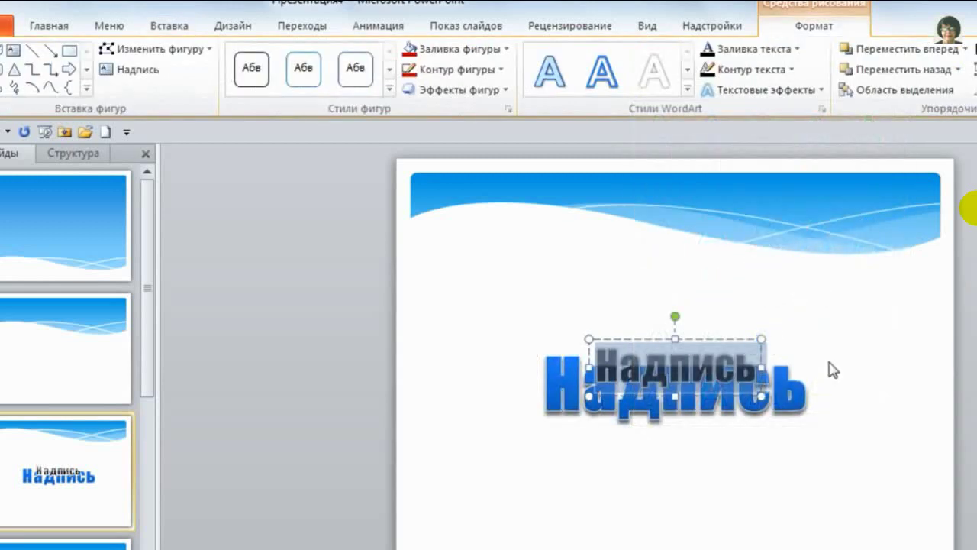
# - Delete the blue WordArt, centre the black one on the slide, and select its text
pyautogui.moveTo(658, 341); pyautogui.dragTo(652, 270)
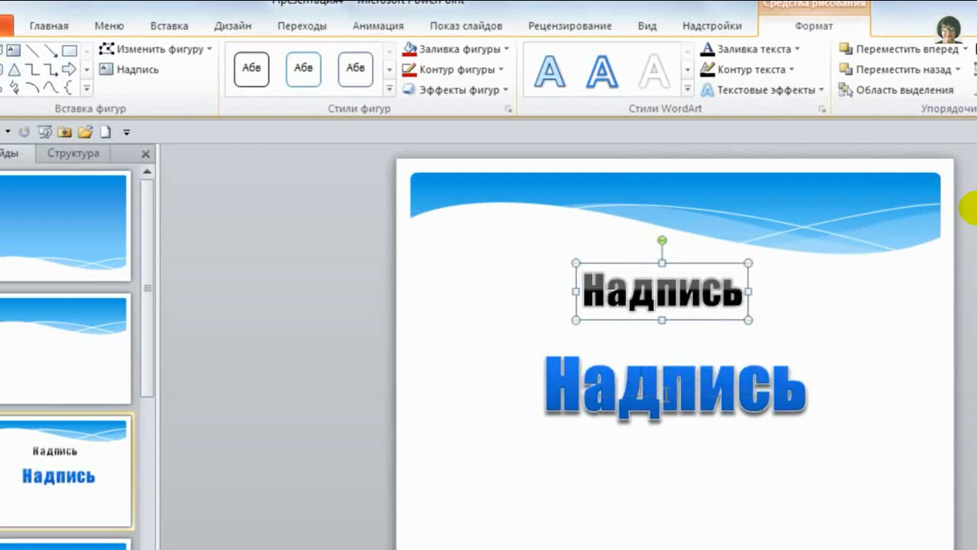
pyautogui.click(666, 394)
pyautogui.click(657, 338)
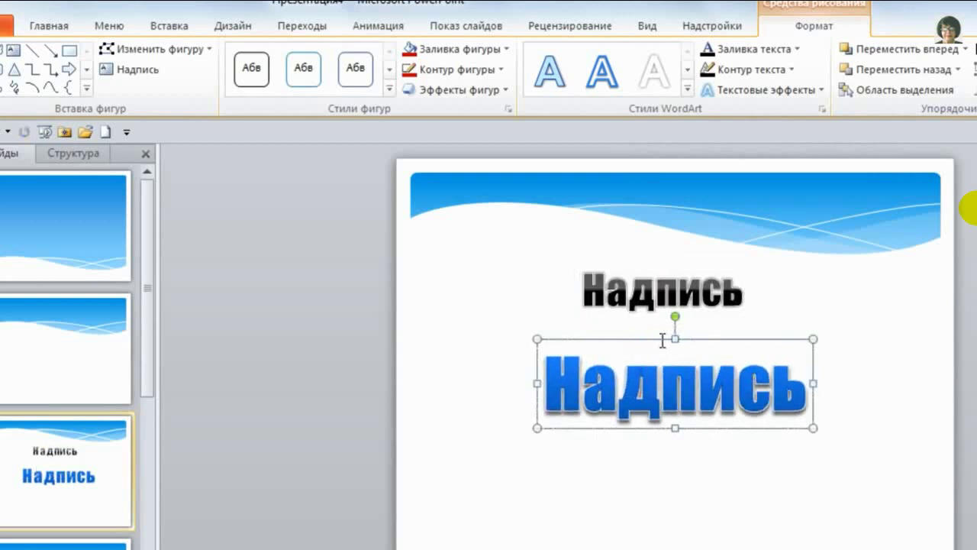
pyautogui.press('Delete')
pyautogui.click(655, 305)
pyautogui.moveTo(645, 261); pyautogui.dragTo(650, 355)
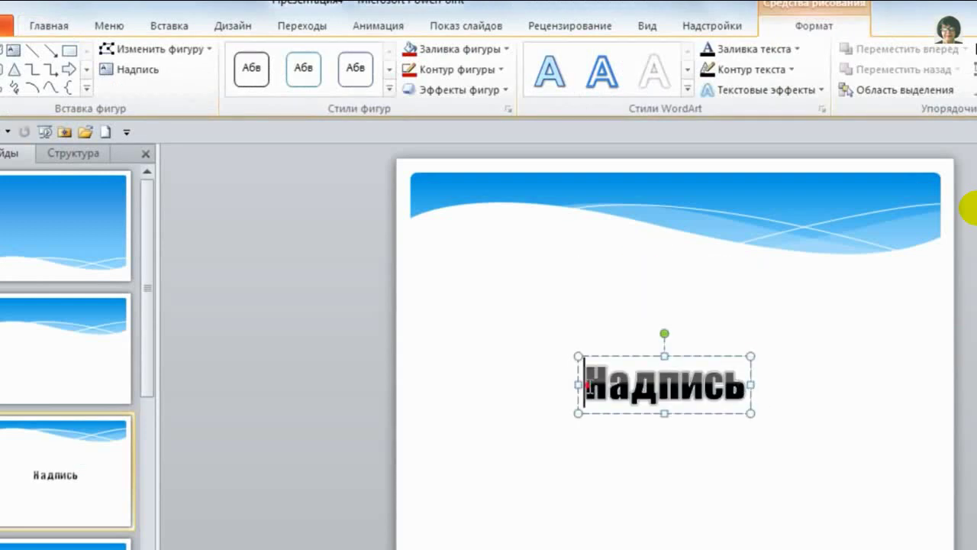
pyautogui.moveTo(590, 387); pyautogui.dragTo(736, 378)
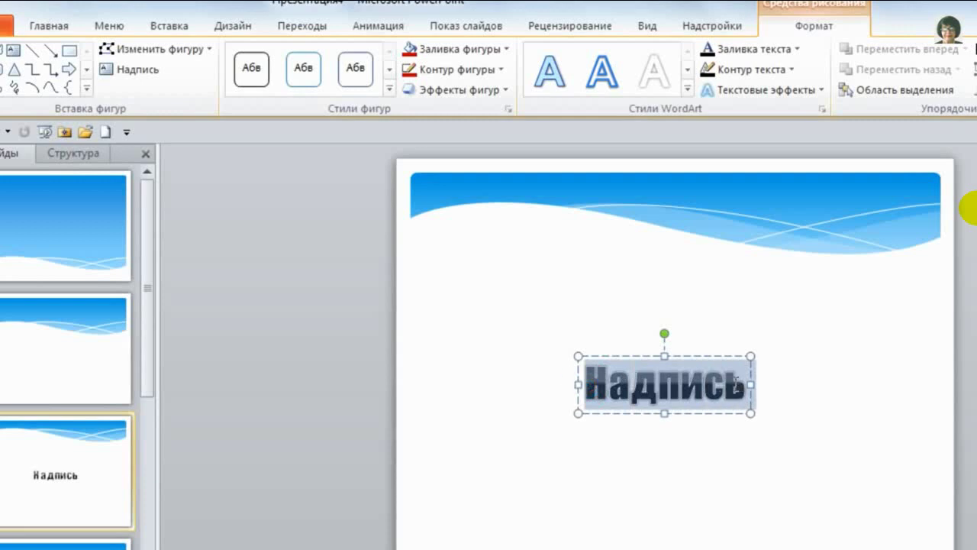
# - Set the WordArt text to 80 pt and colour it dark blue
pyautogui.click(60, 23)
pyautogui.click(335, 56)
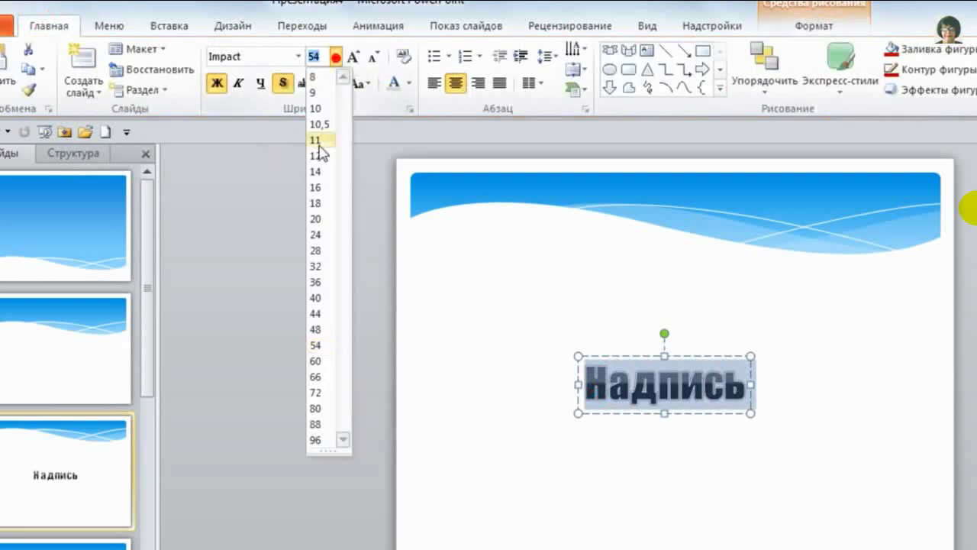
pyautogui.click(328, 408)
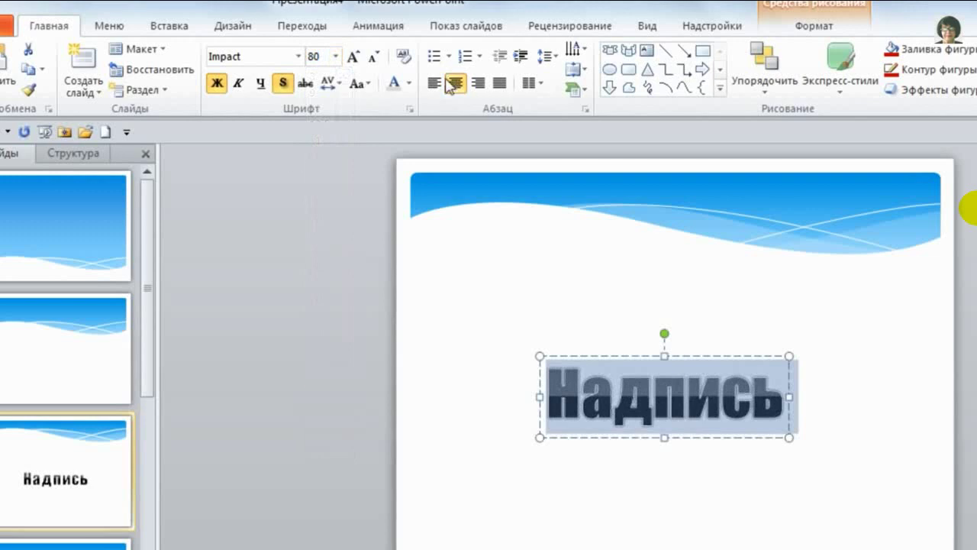
pyautogui.click(410, 83)
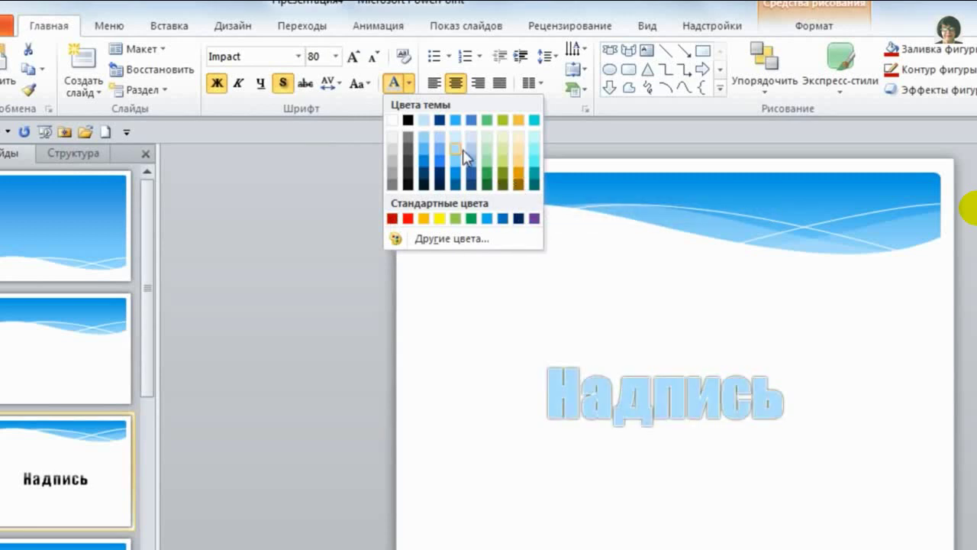
pyautogui.click(519, 220)
pyautogui.click(848, 342)
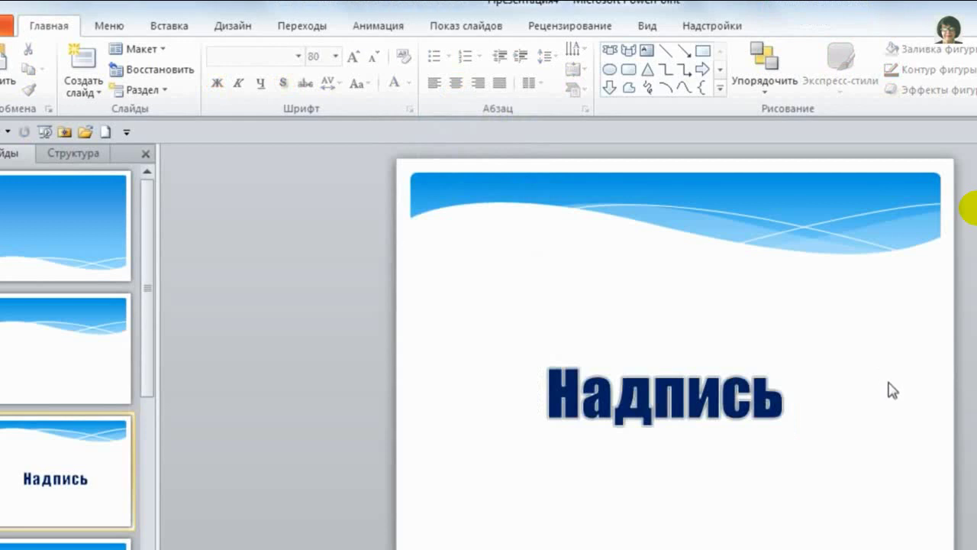
# - Look through the Формула, Видео and Звук insert options, closing each without adding anything
pyautogui.click(169, 26)
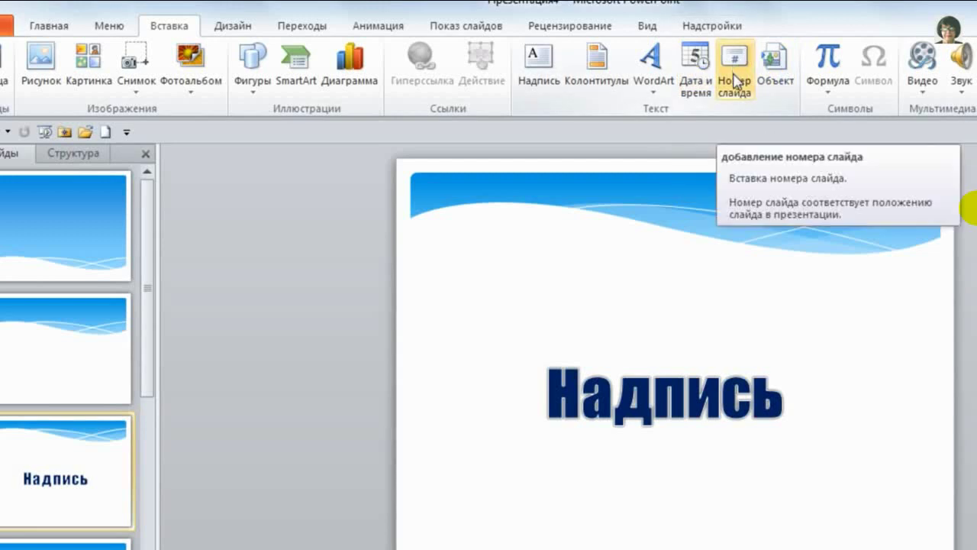
pyautogui.click(827, 87)
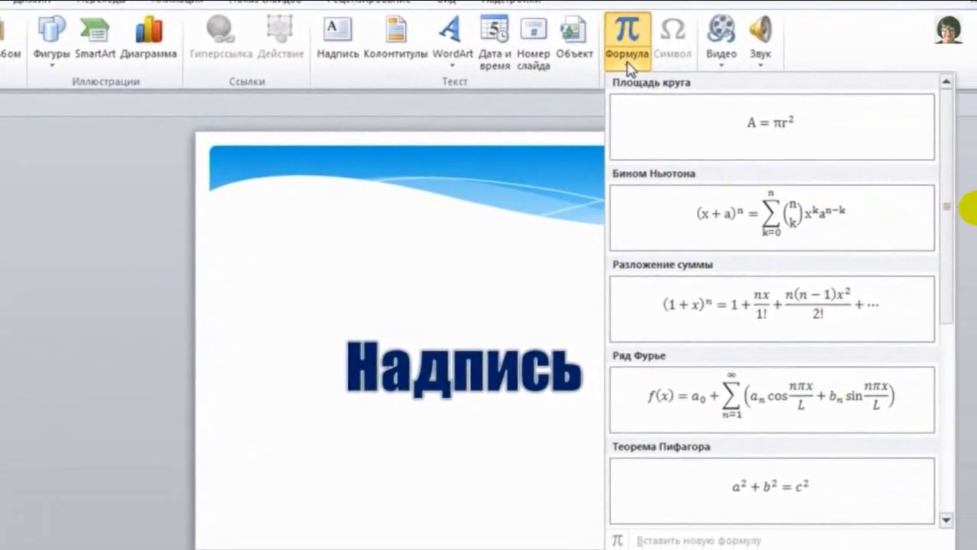
pyautogui.click(628, 66)
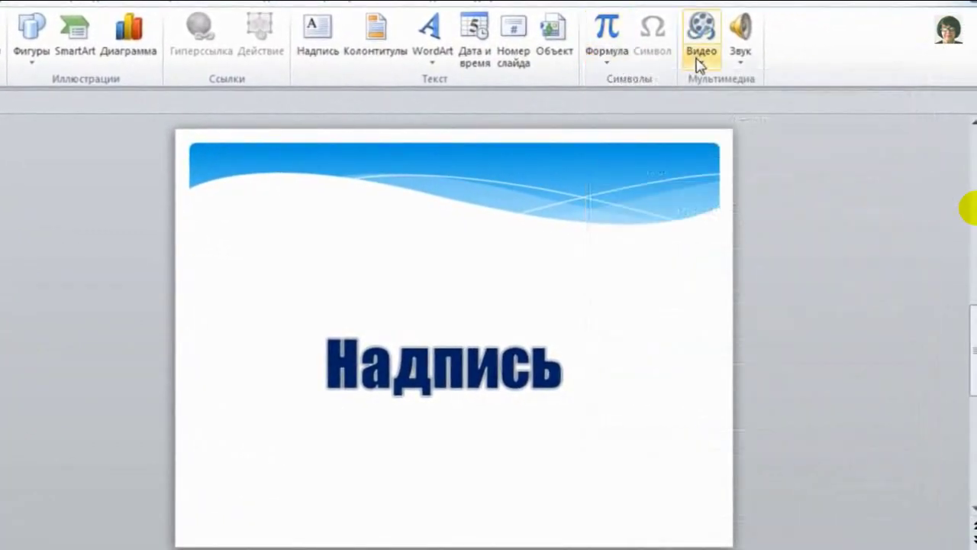
pyautogui.click(701, 64)
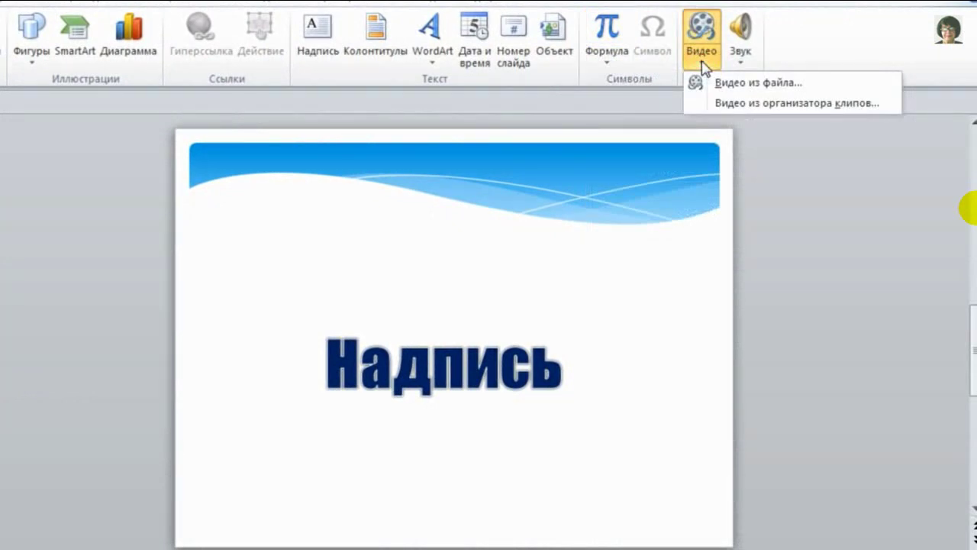
pyautogui.click(703, 66)
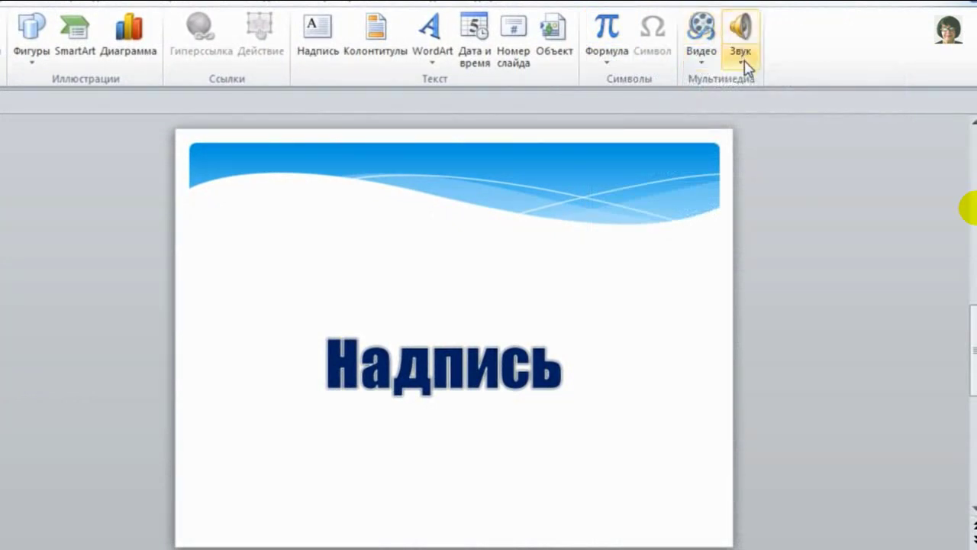
pyautogui.click(741, 68)
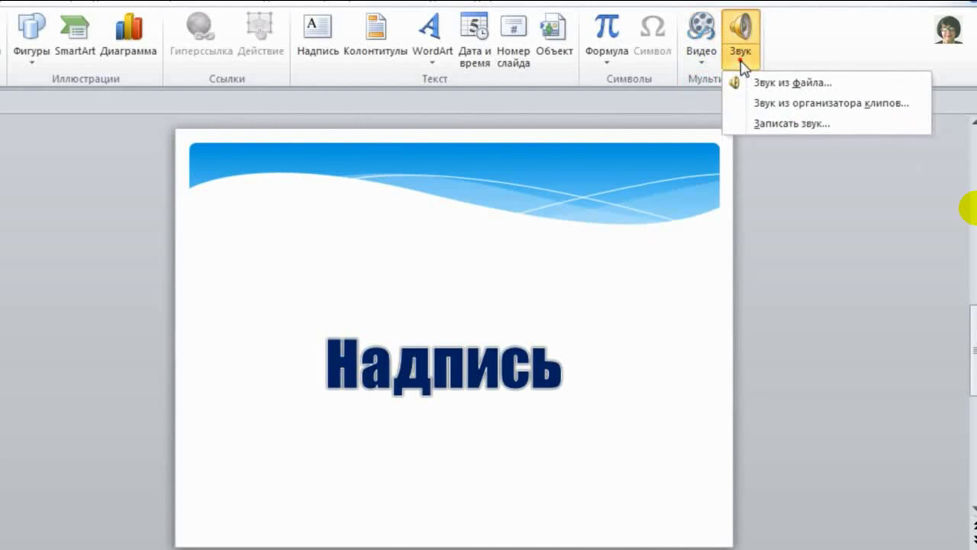
pyautogui.click(740, 67)
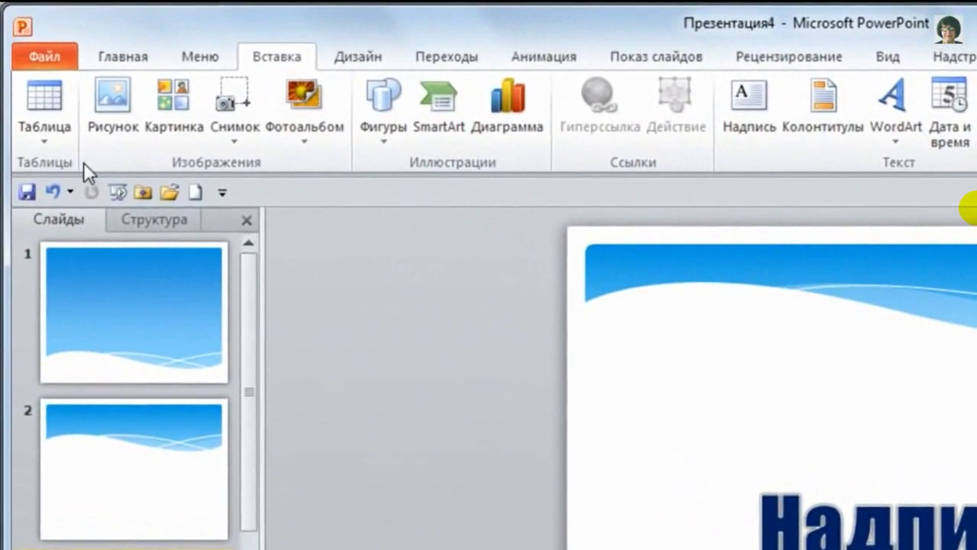
# - Save the presentation as test.pptx in the Documents folder
pyautogui.click(45, 53)
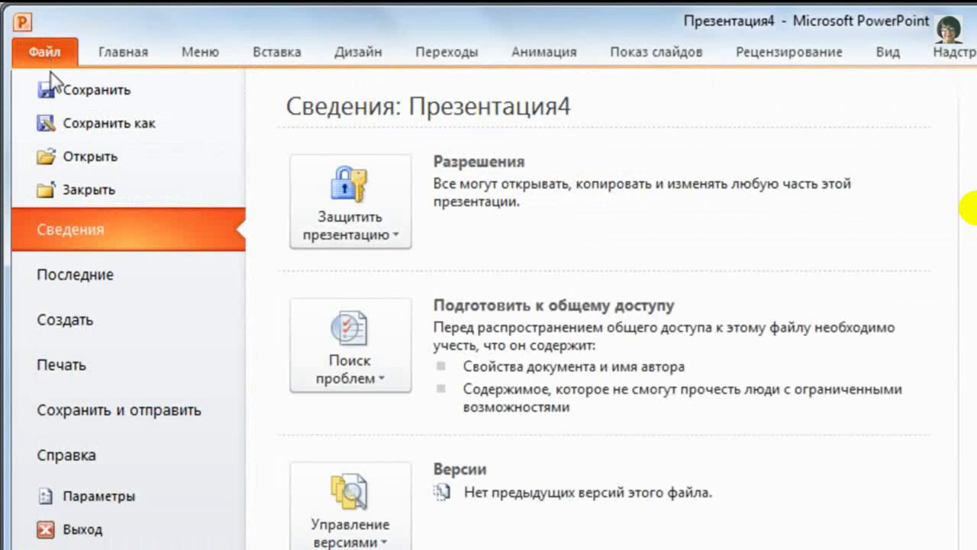
pyautogui.click(82, 126)
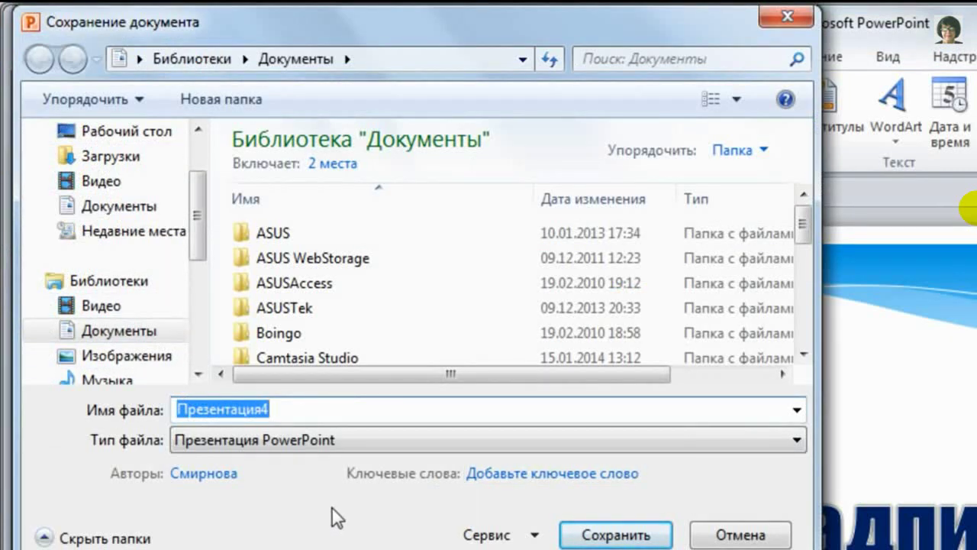
pyautogui.press('alt')
pyautogui.write('e')
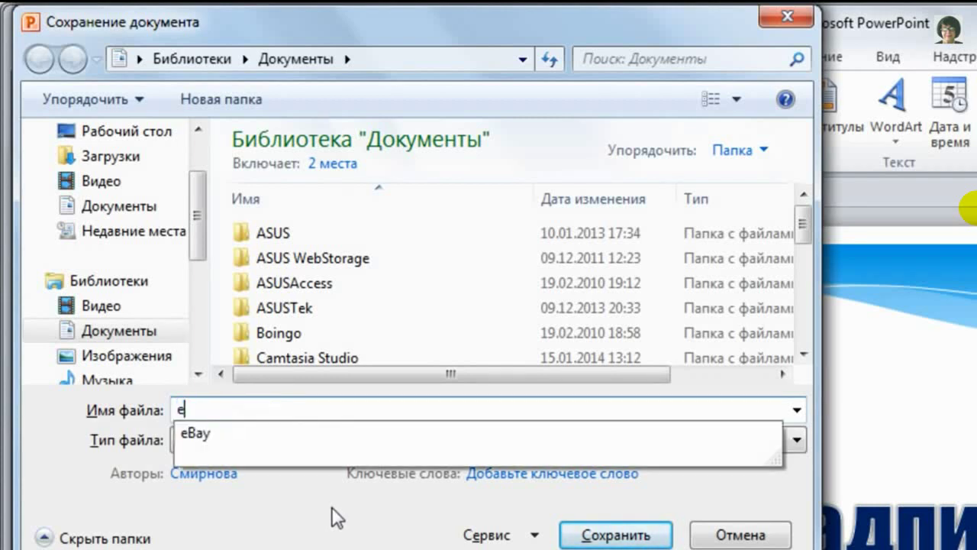
pyautogui.press('BackSpace')
pyautogui.write('test')
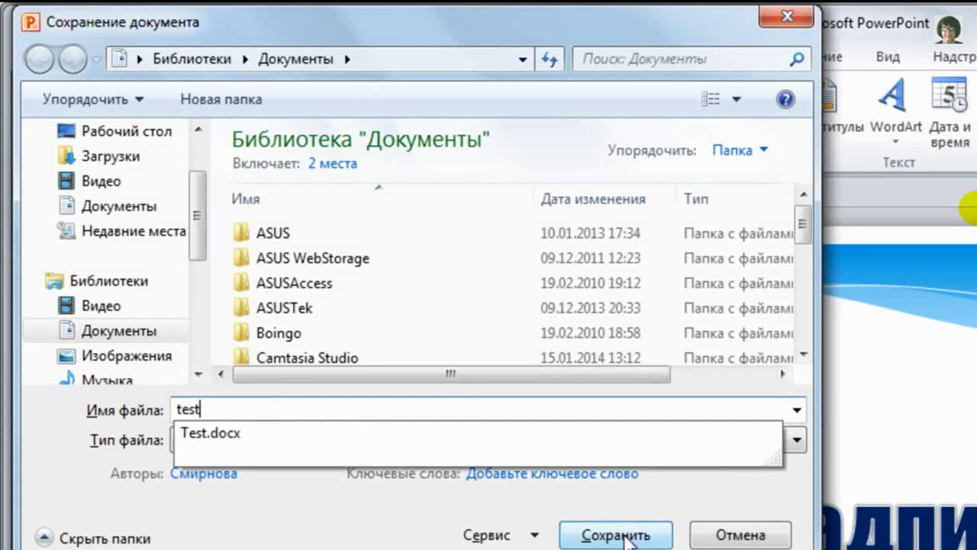
pyautogui.click(750, 475)
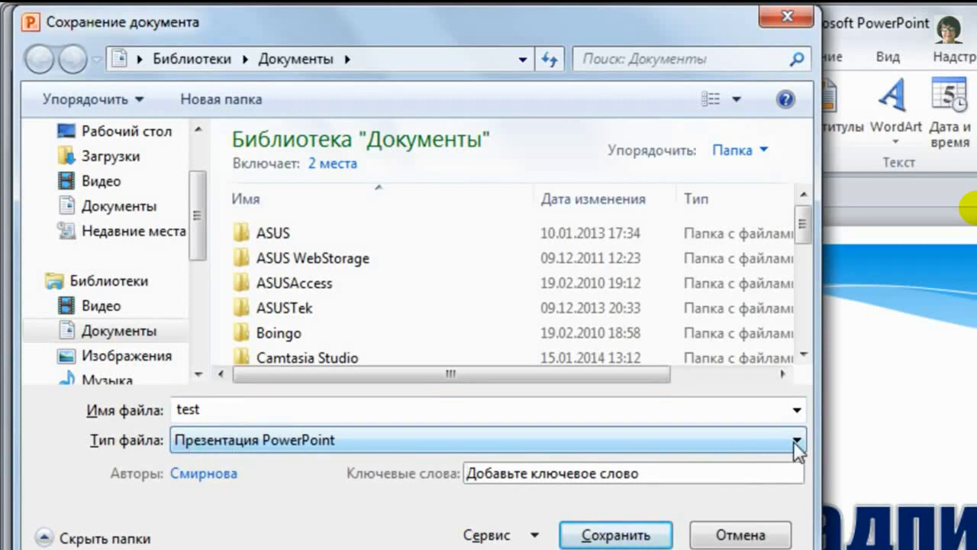
pyautogui.click(616, 535)
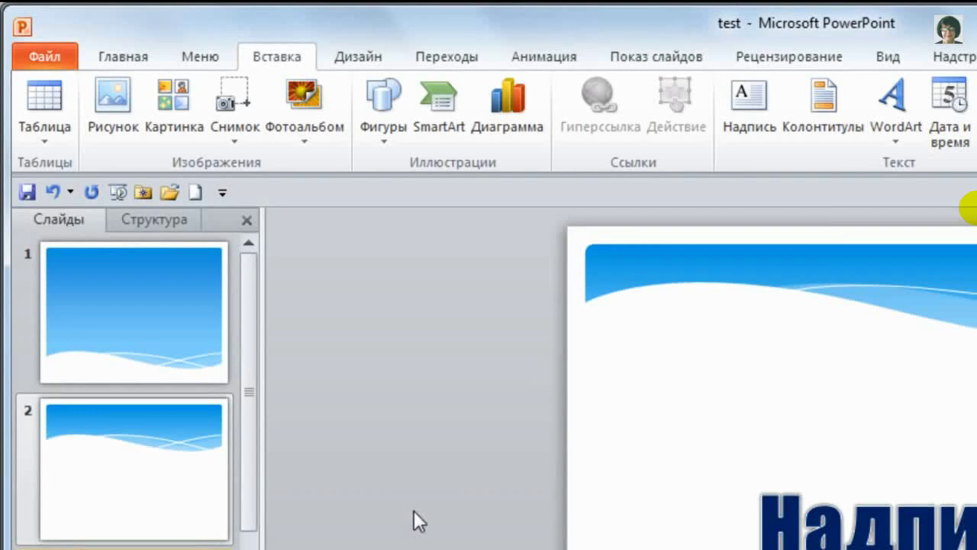
pyautogui.click(47, 55)
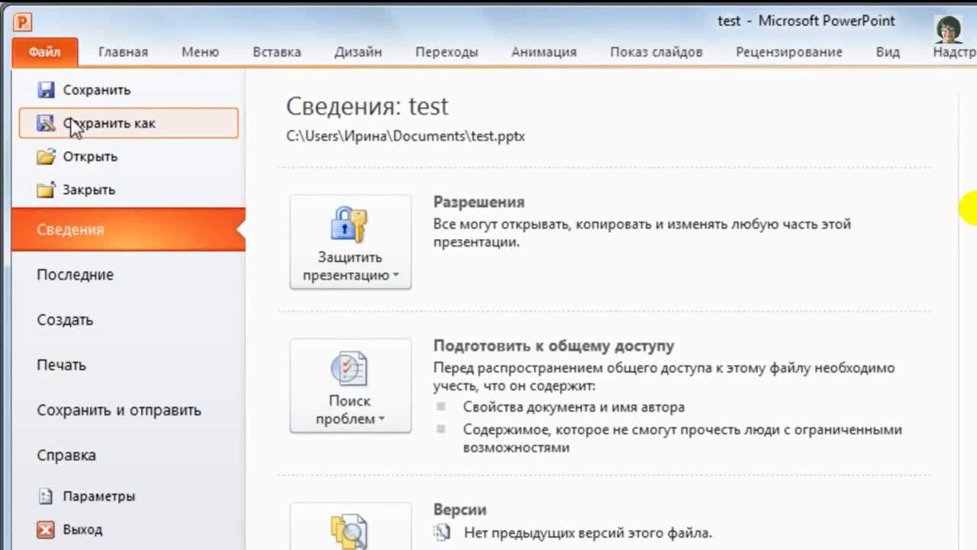
# - Save a PDF copy of the presentation named test.pdf
pyautogui.click(70, 124)
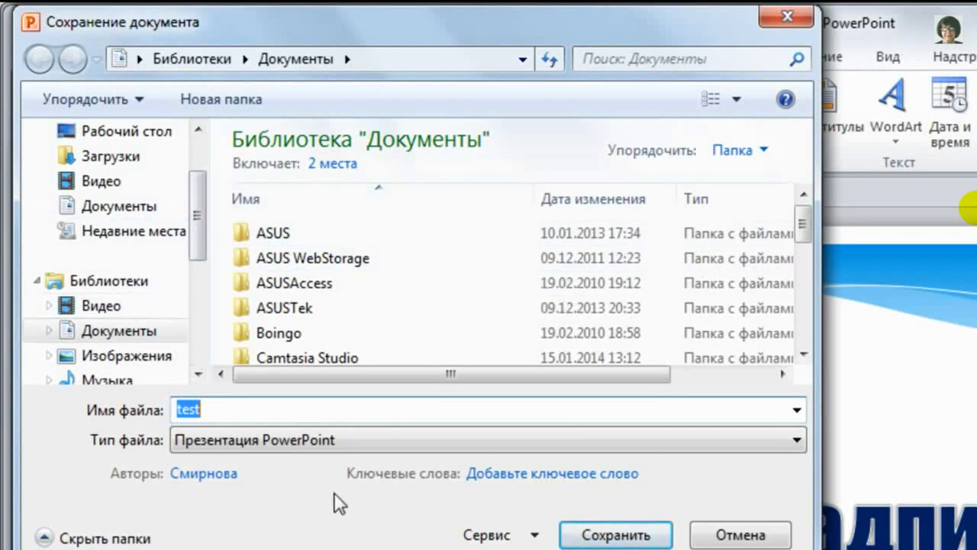
pyautogui.click(798, 439)
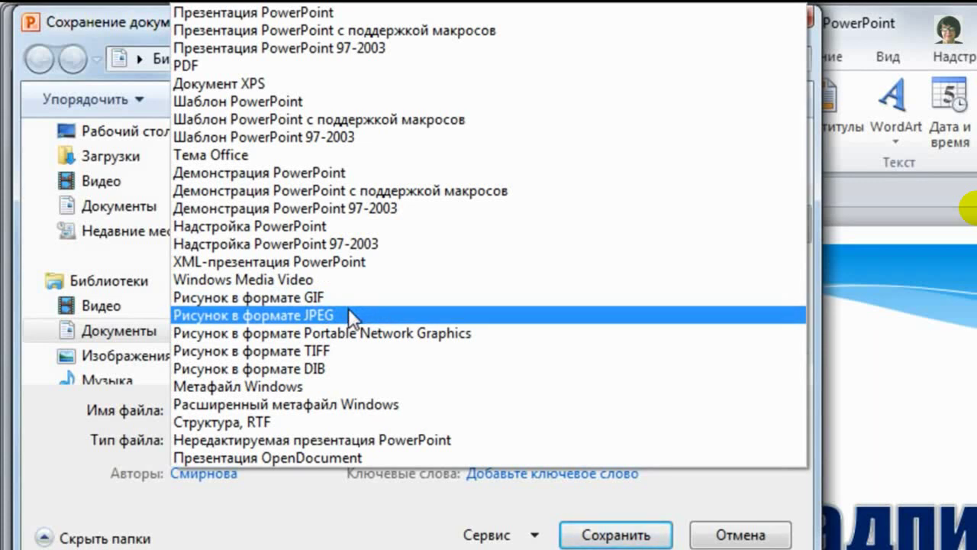
pyautogui.click(311, 62)
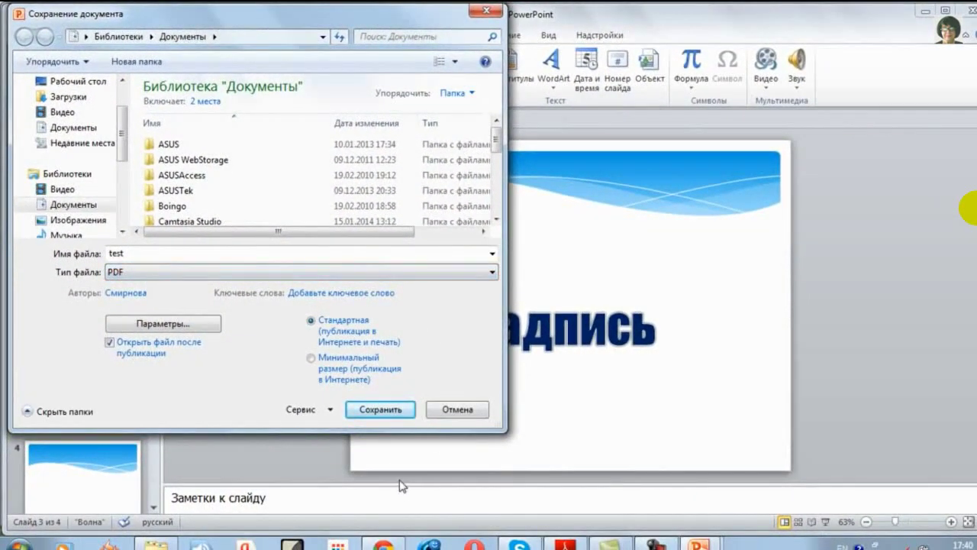
pyautogui.click(380, 410)
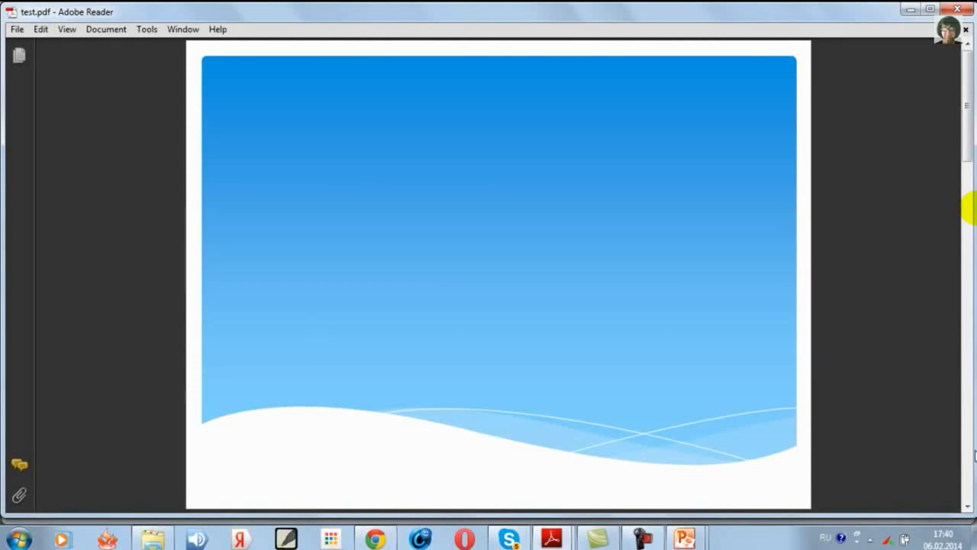
# - Scroll down through the pages of test.pdf until the blue Надпись WordArt slide shows
pyautogui.click(968, 510)
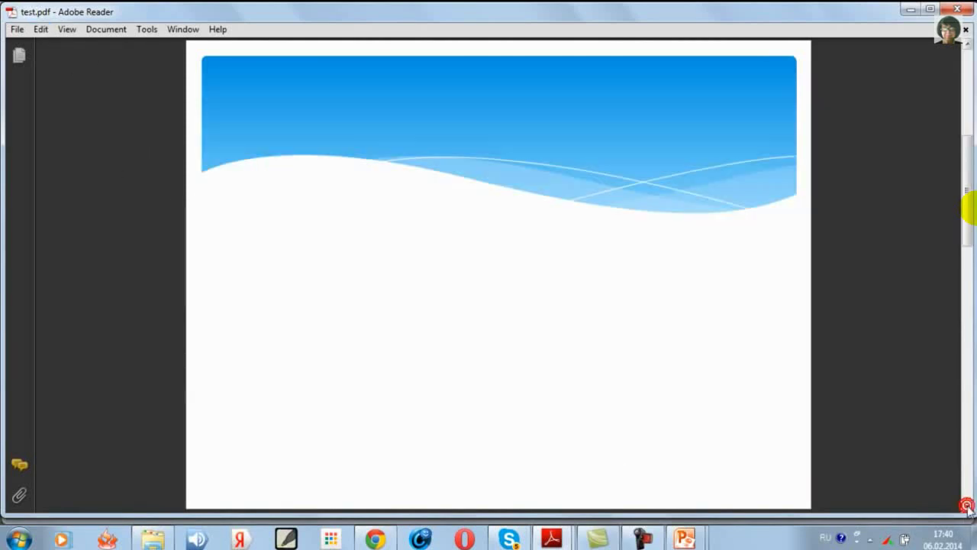
pyautogui.click(968, 510)
pyautogui.click(968, 509)
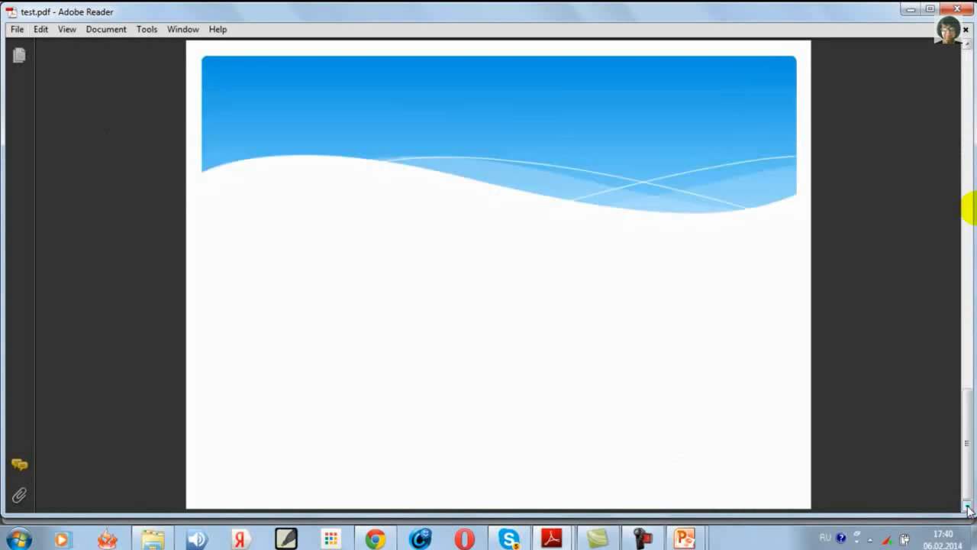
pyautogui.click(968, 510)
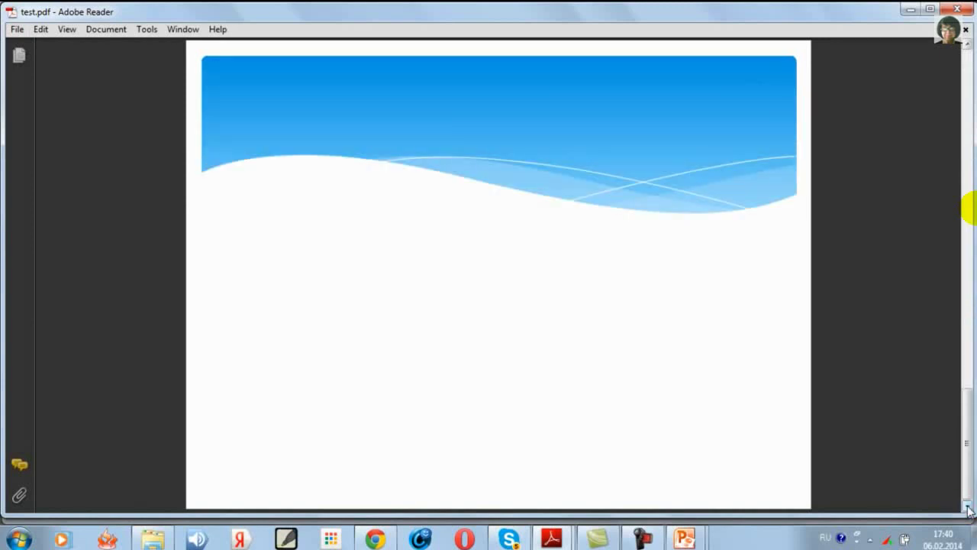